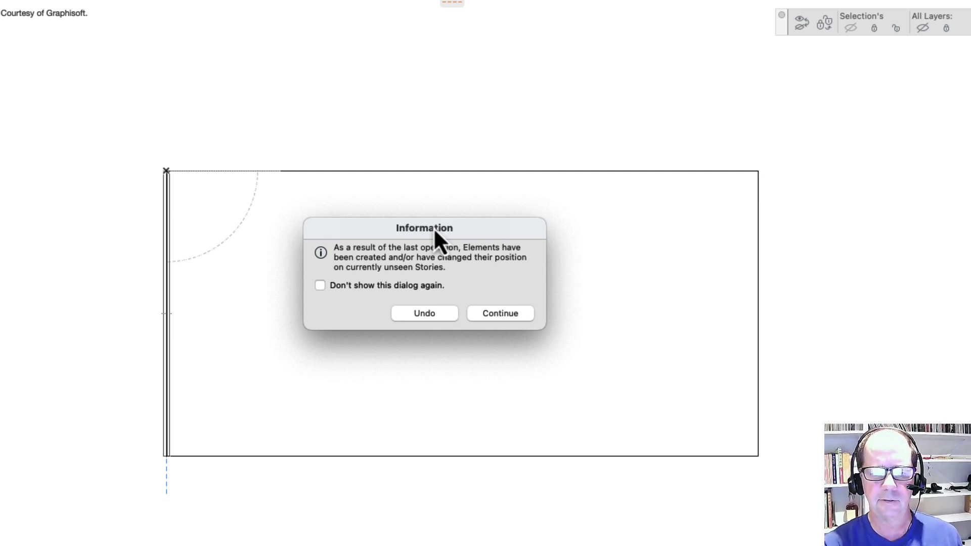
# Undo the stray wall and door, then apply the Plan Foundation layer combination.
pyautogui.click(424, 313)
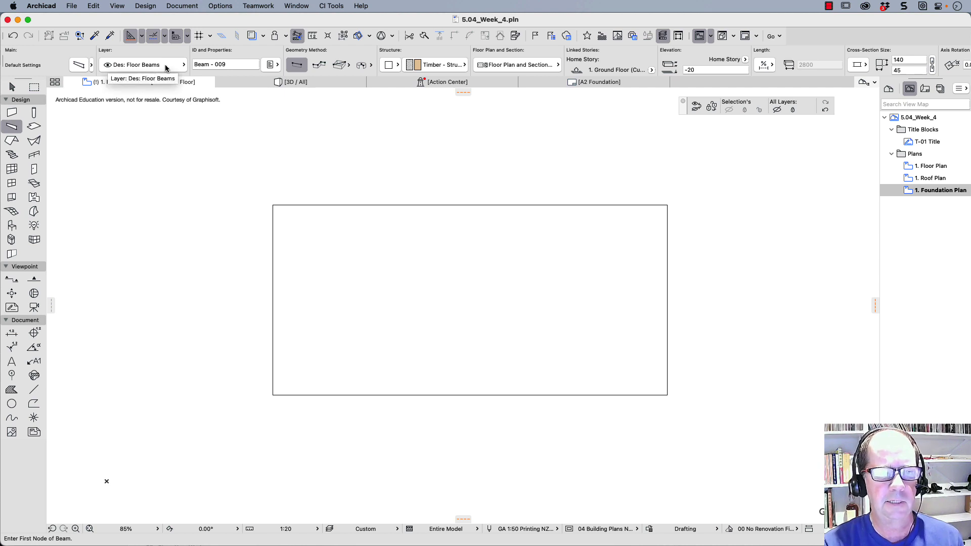
pyautogui.click(398, 530)
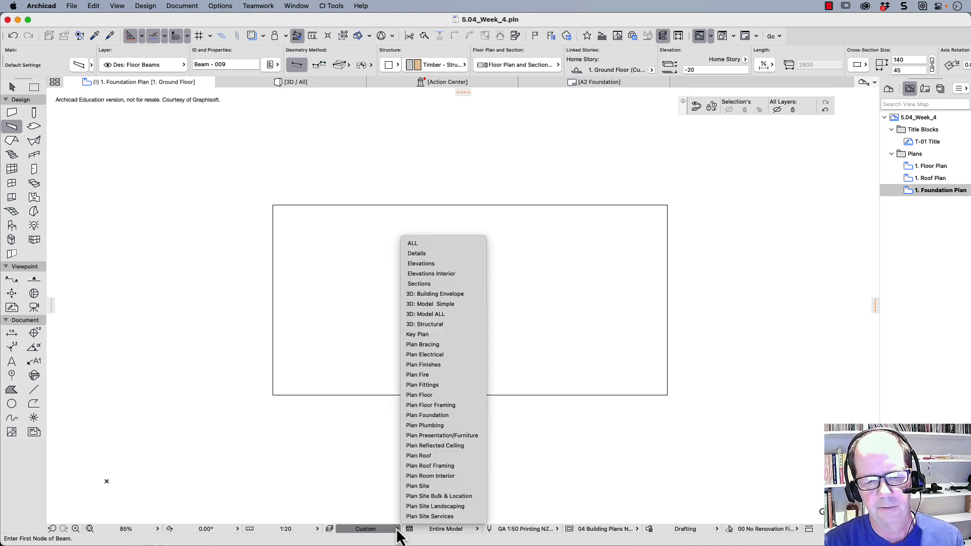
pyautogui.click(423, 415)
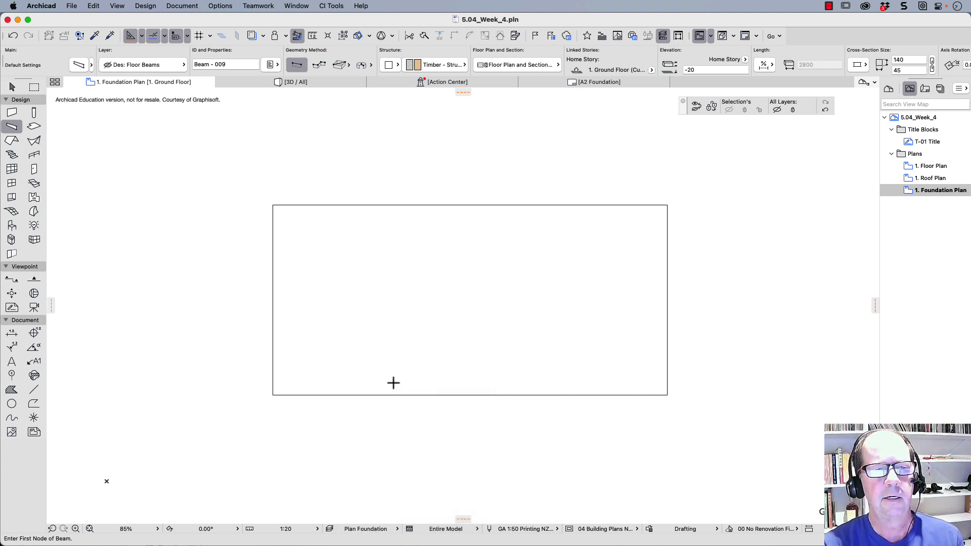
# Set the default beam's reference axis to its top-left edge, keeping elevation at -20.
pyautogui.doubleClick(14, 127)
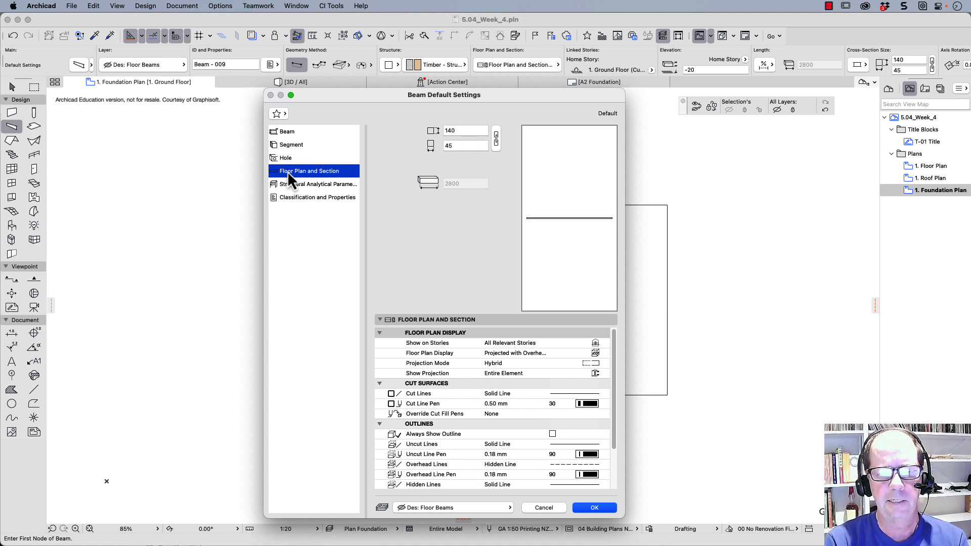
pyautogui.click(284, 132)
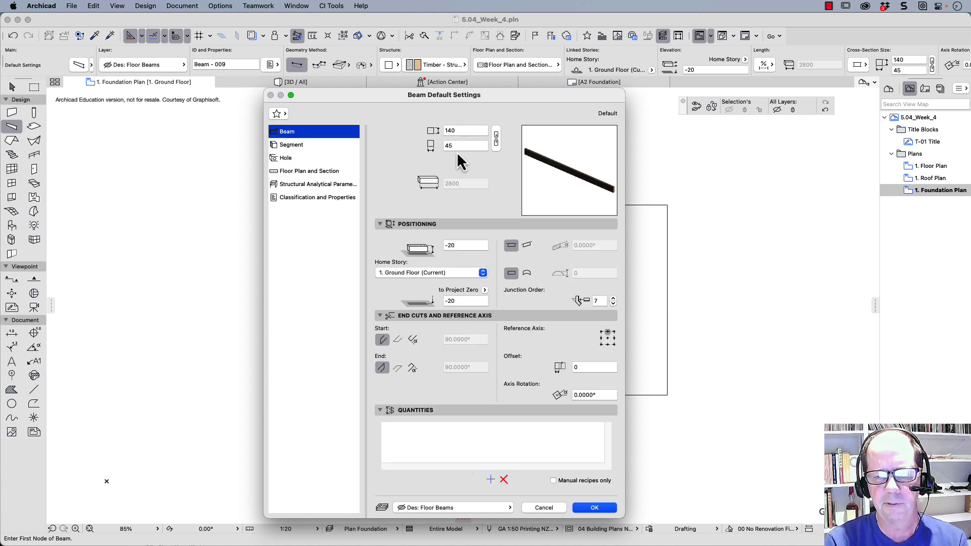
pyautogui.click(456, 245)
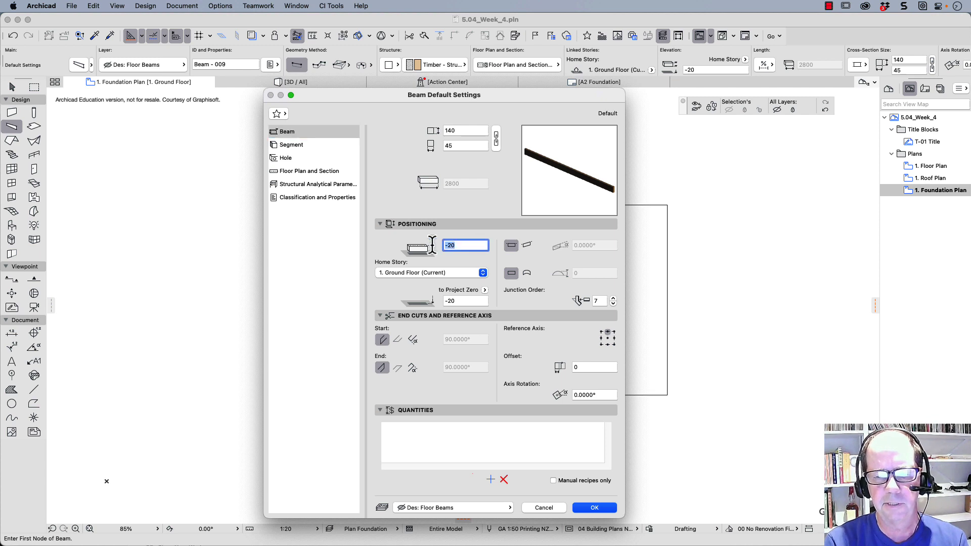
pyautogui.click(602, 334)
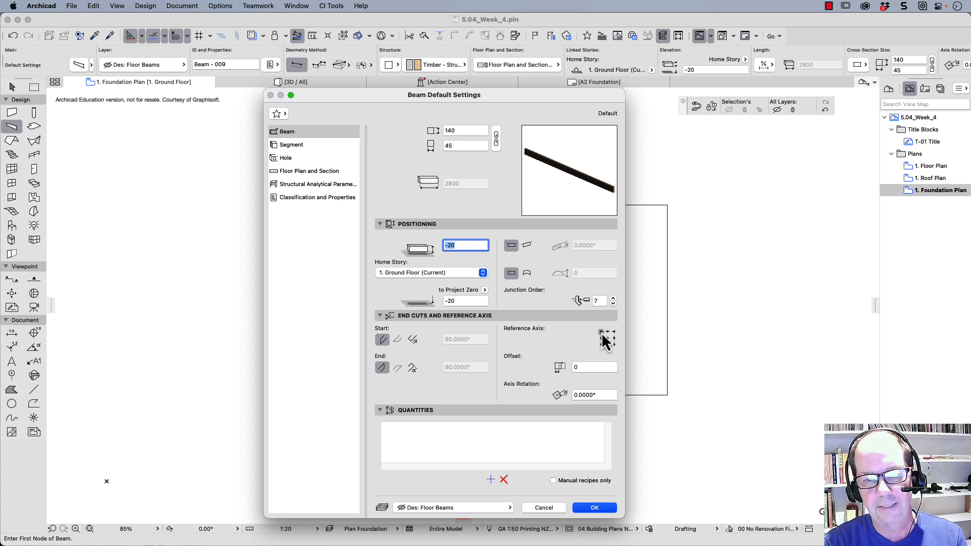
pyautogui.click(596, 508)
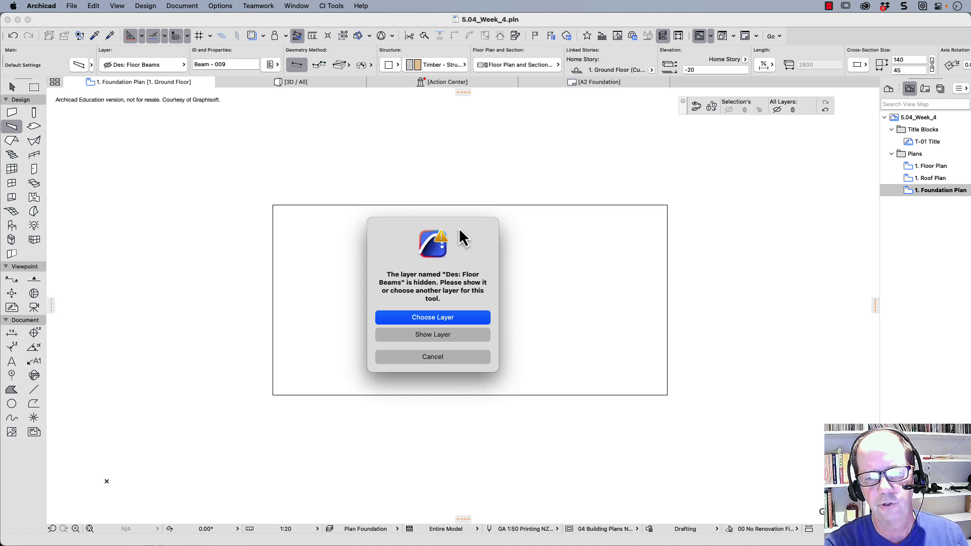
# Turn on Des: Floor Beams visibility and update the Plan Foundation combination with it.
pyautogui.press('Escape')
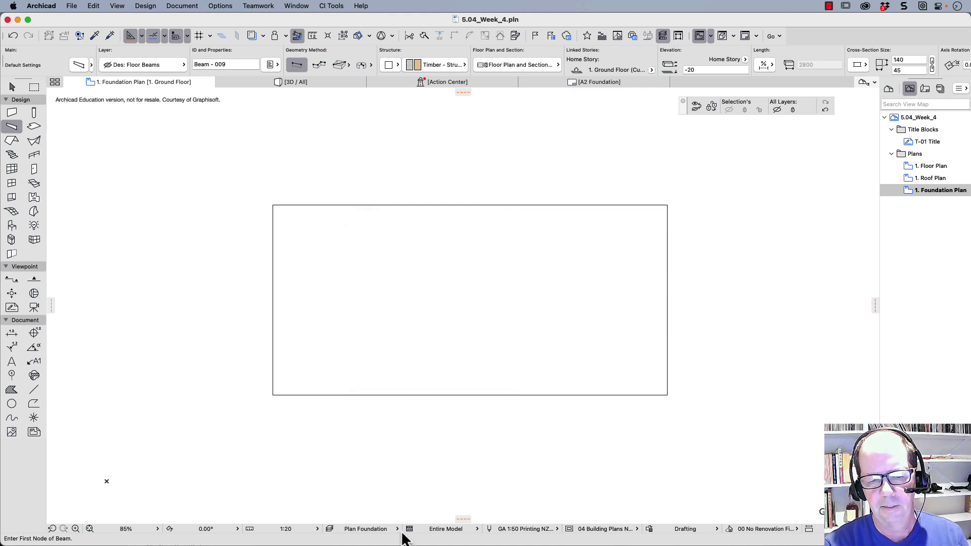
pyautogui.click(329, 530)
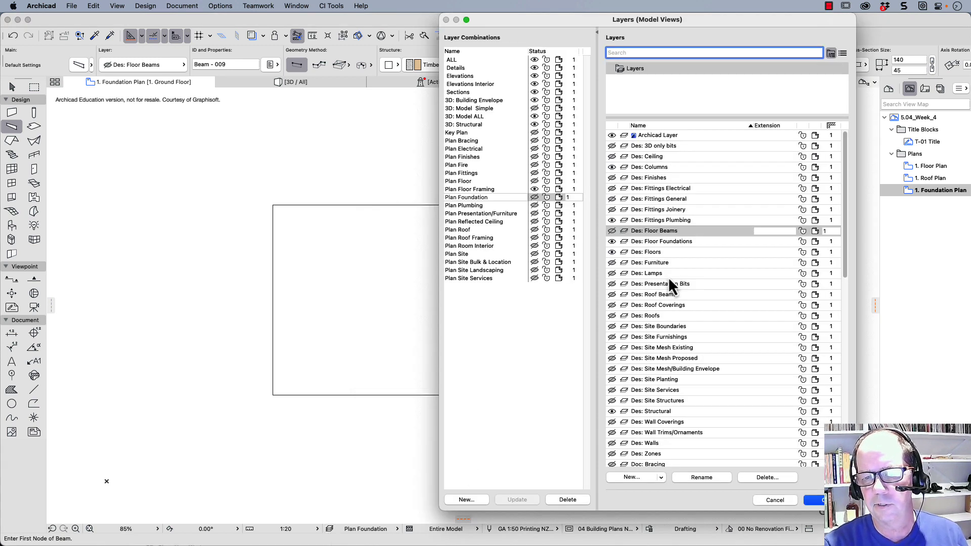
pyautogui.click(612, 232)
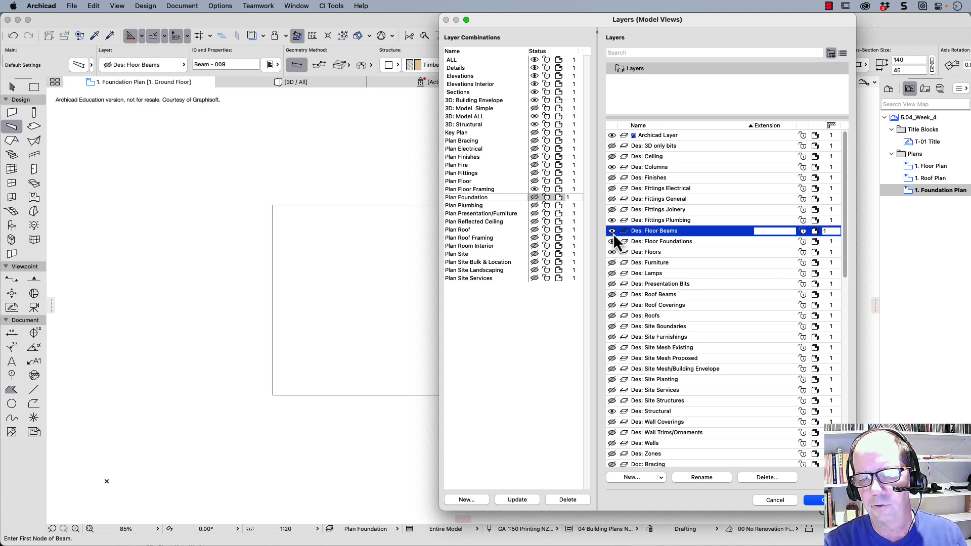
pyautogui.click(521, 502)
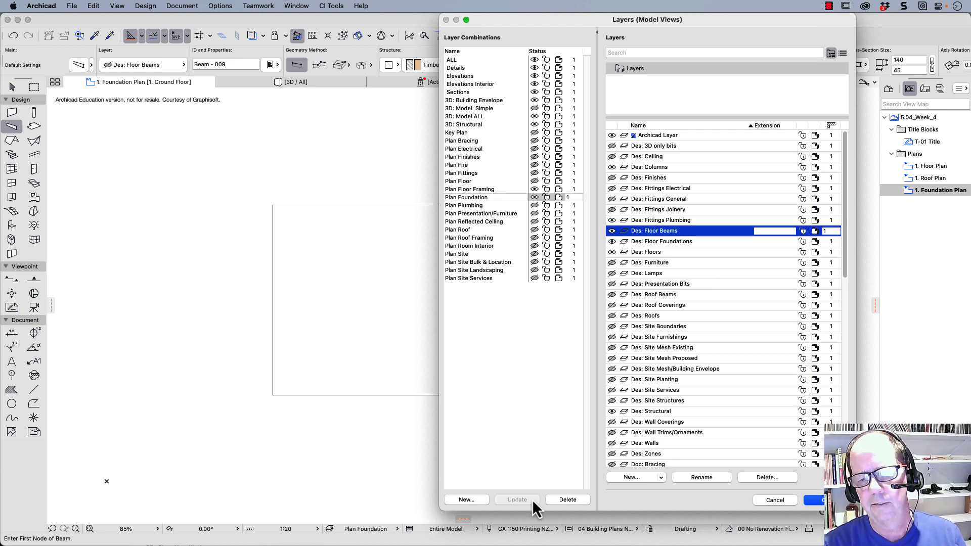
pyautogui.click(832, 500)
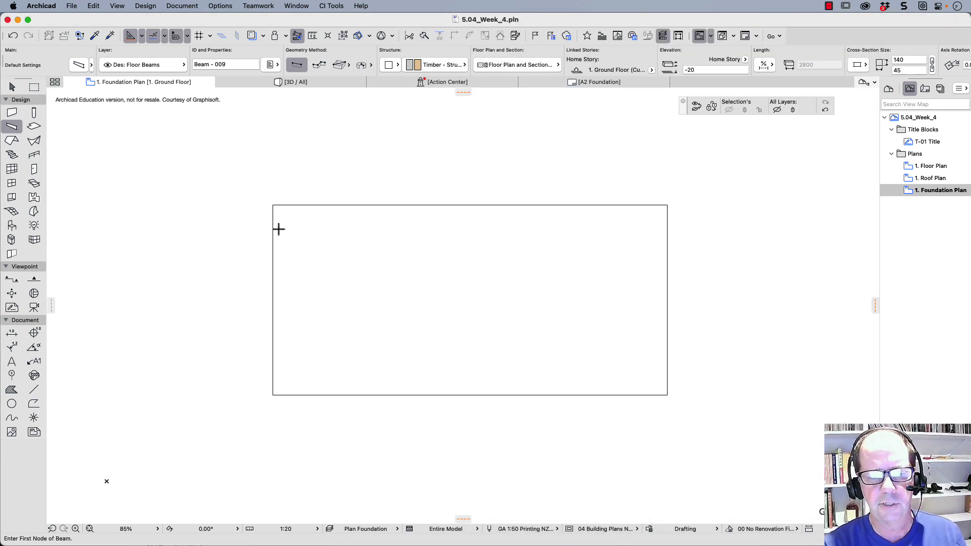
# Draw a beam from the foundation rectangle's top-left corner down to its bottom-left corner.
pyautogui.click(273, 204)
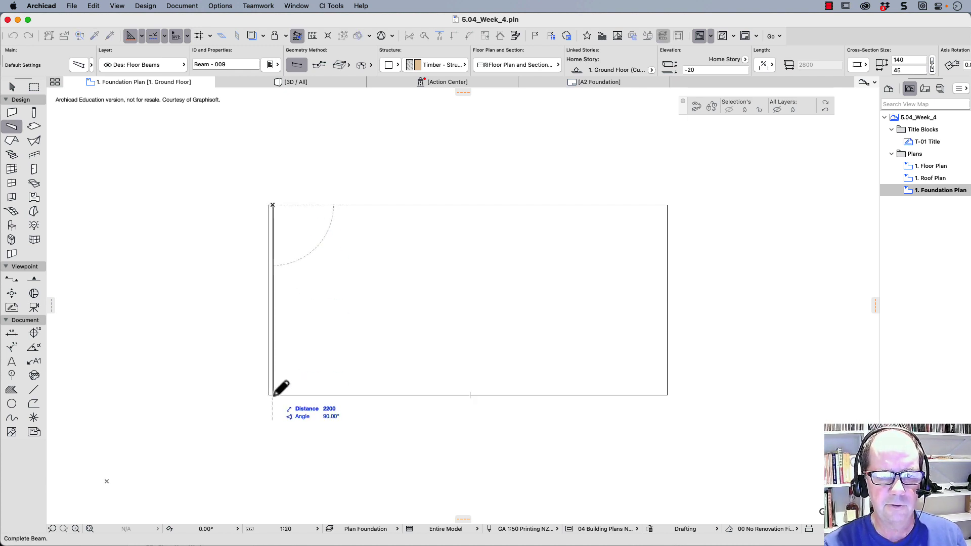
pyautogui.press('Escape')
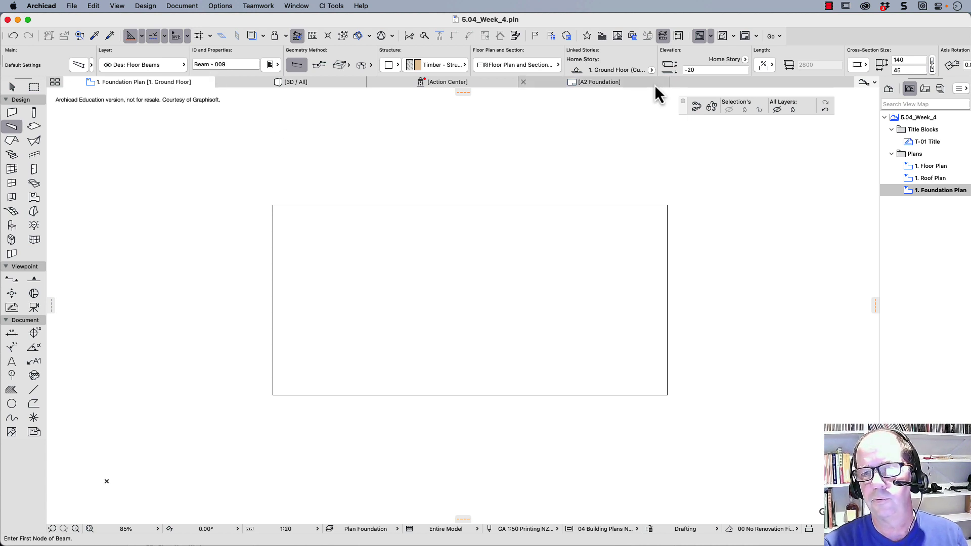
pyautogui.hscroll(10, 656, 57)
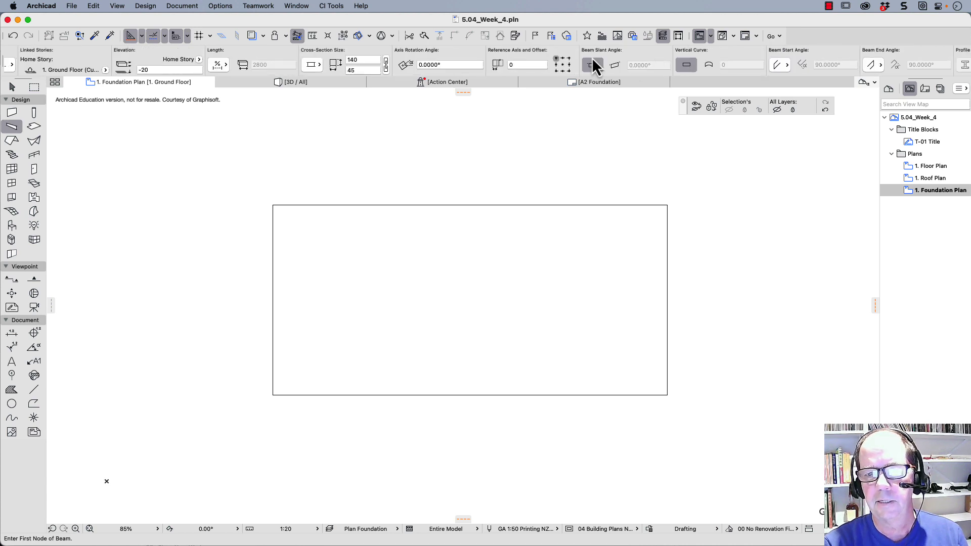
pyautogui.click(273, 205)
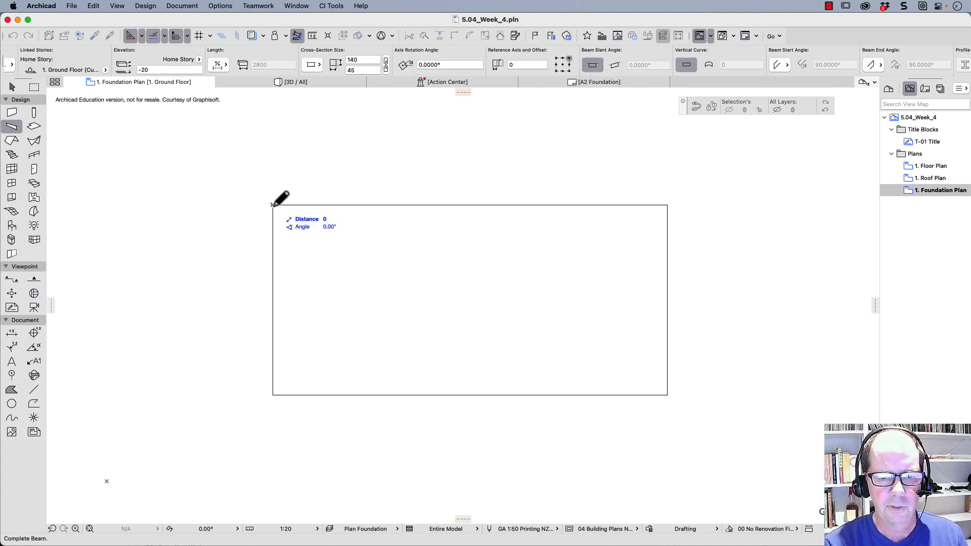
pyautogui.click(273, 395)
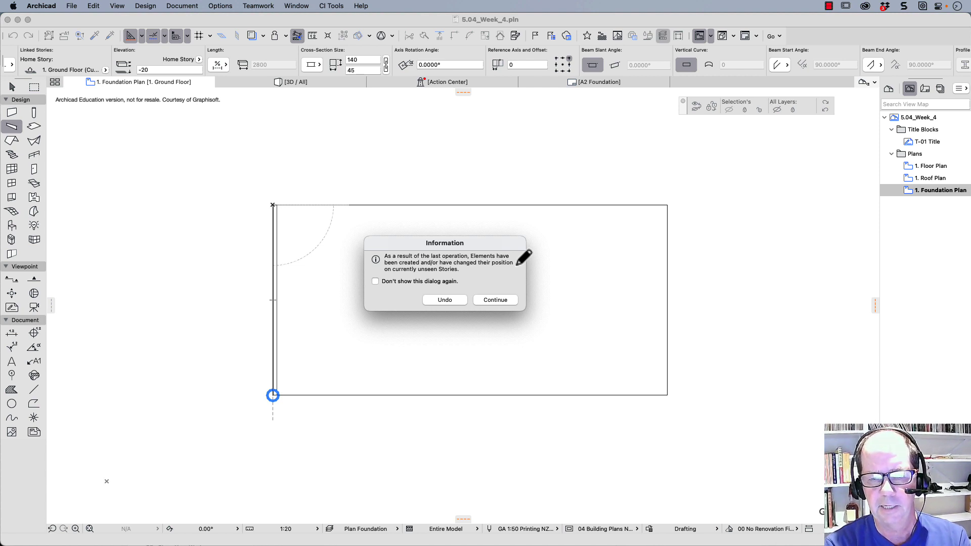
# Go to the 0. Sea Level/ Datum story and delete the stray beam there.
pyautogui.click(486, 302)
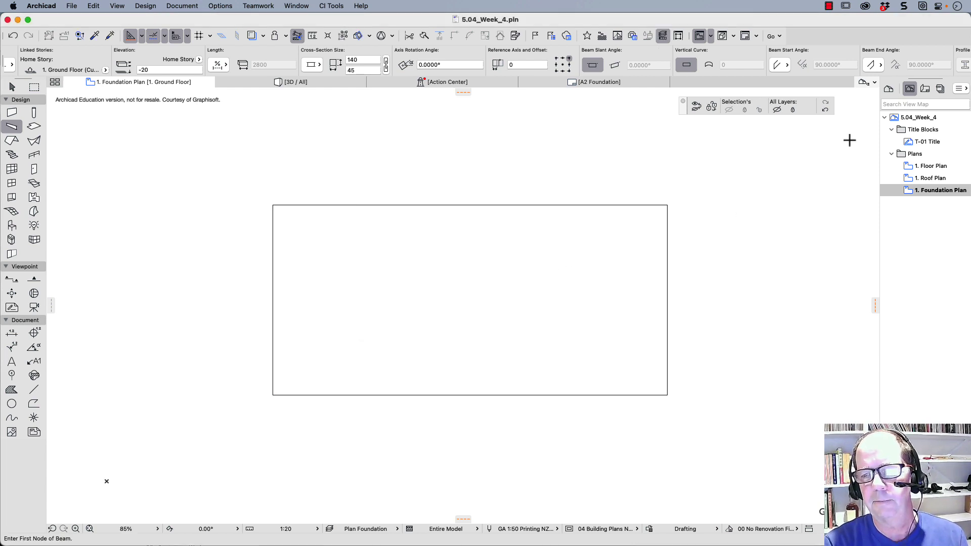
pyautogui.click(889, 90)
pyautogui.doubleClick(924, 165)
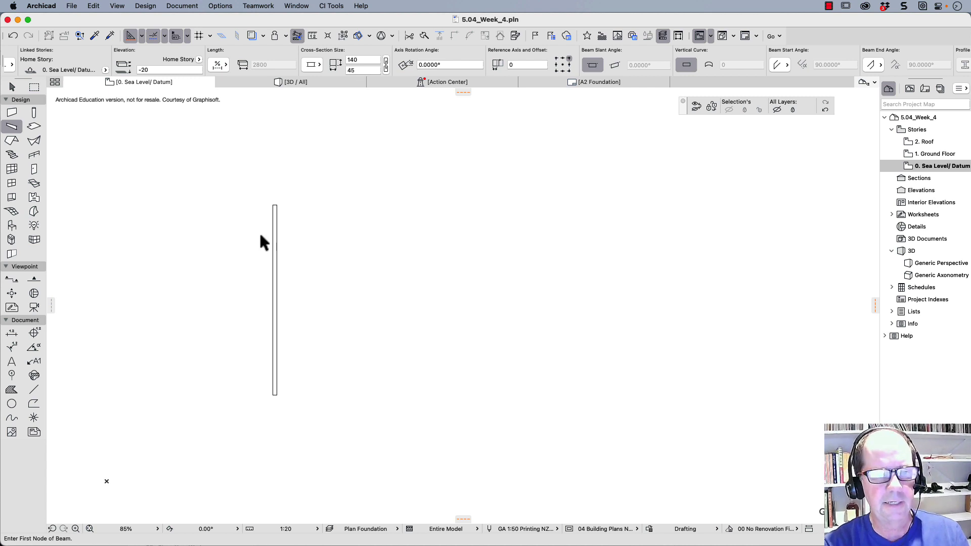
pyautogui.click(12, 87)
pyautogui.click(275, 236)
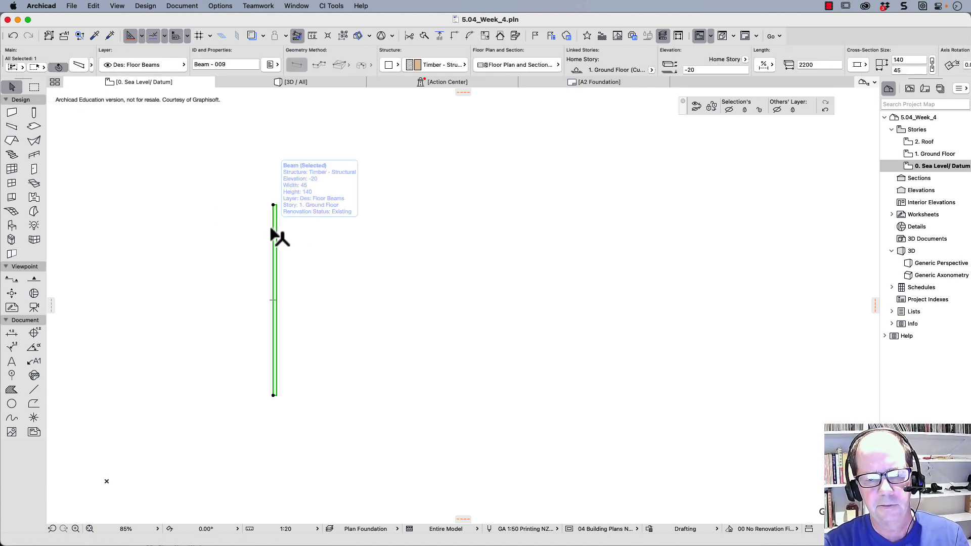
pyautogui.press('Delete')
# Return to the 1. Ground Floor story with the Beam tool active.
pyautogui.click(936, 156)
pyautogui.doubleClick(934, 157)
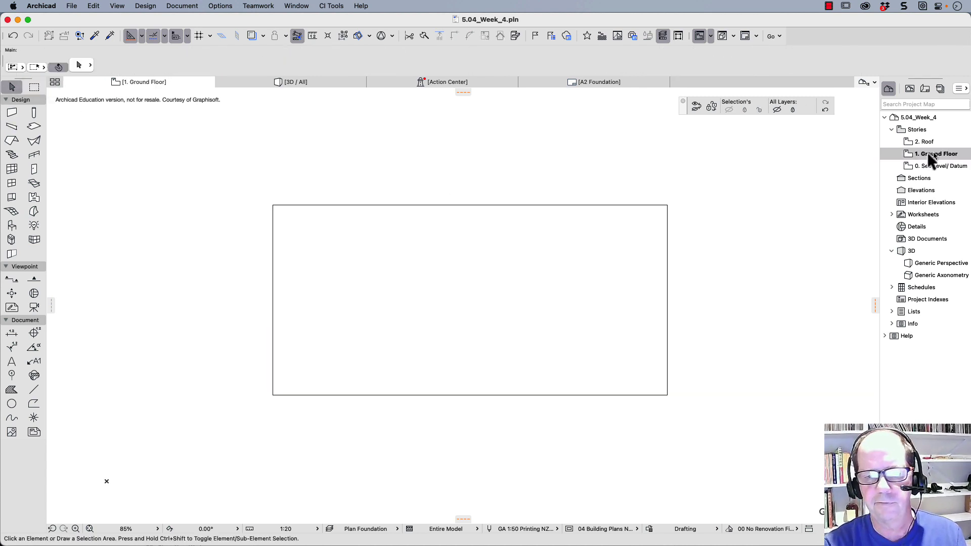
pyautogui.click(12, 126)
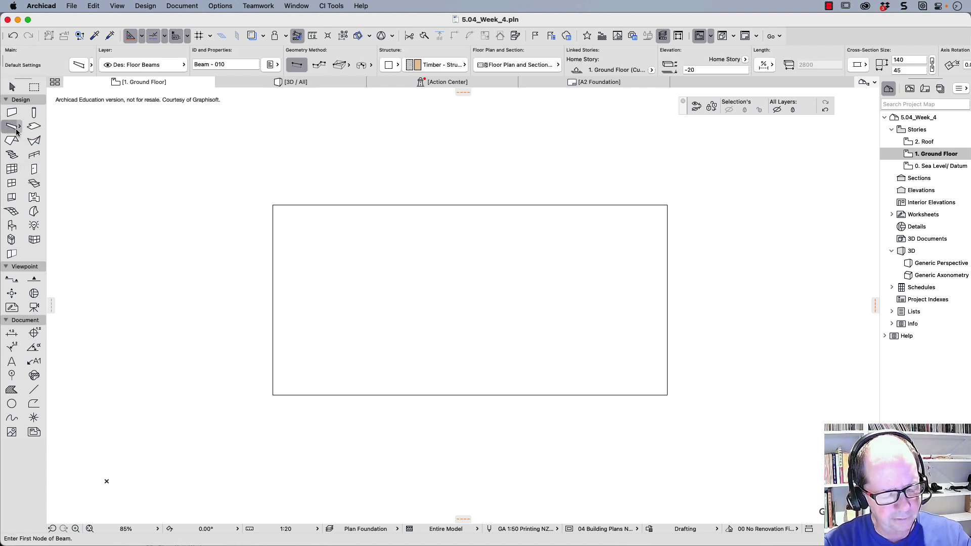
# Set the default beam's Show on Stories option to Home Story Only.
pyautogui.doubleClick(16, 131)
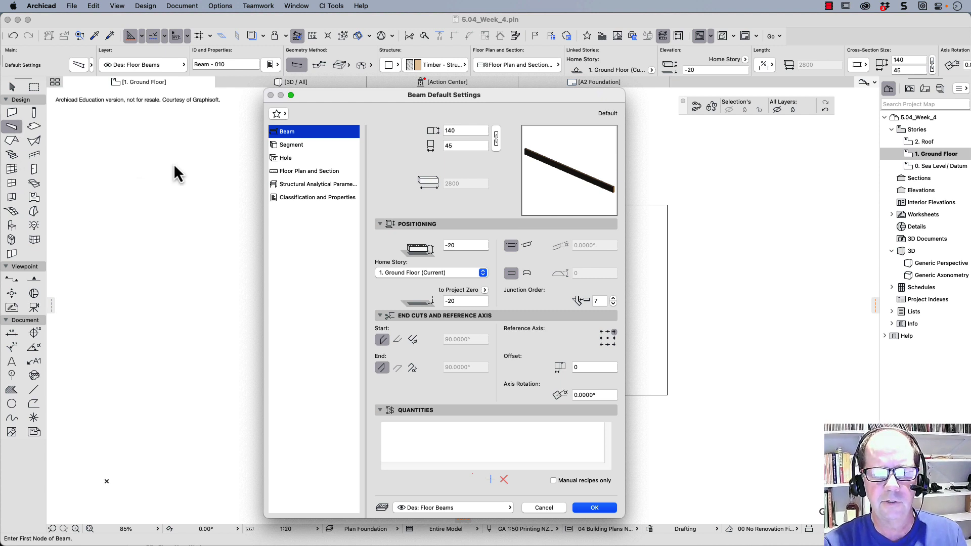
pyautogui.click(298, 174)
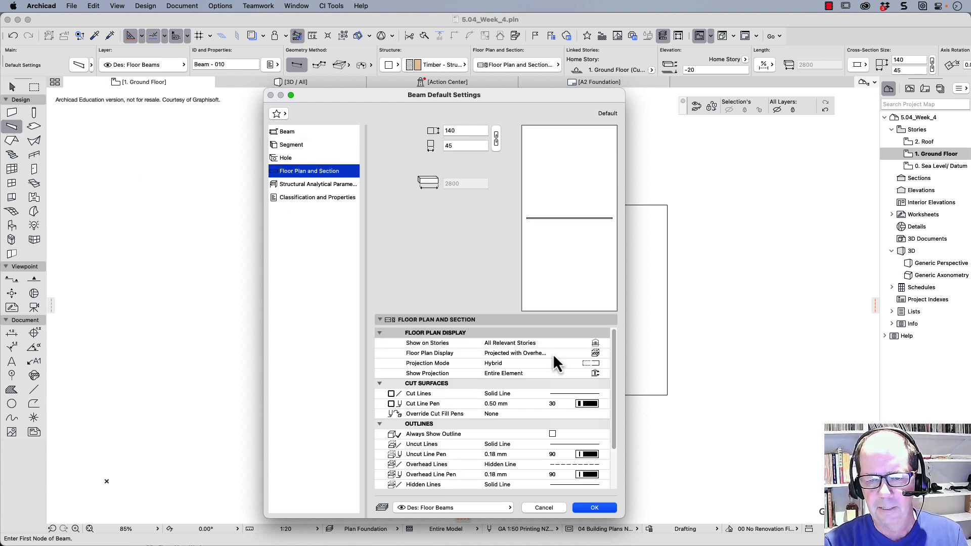
pyautogui.click(596, 344)
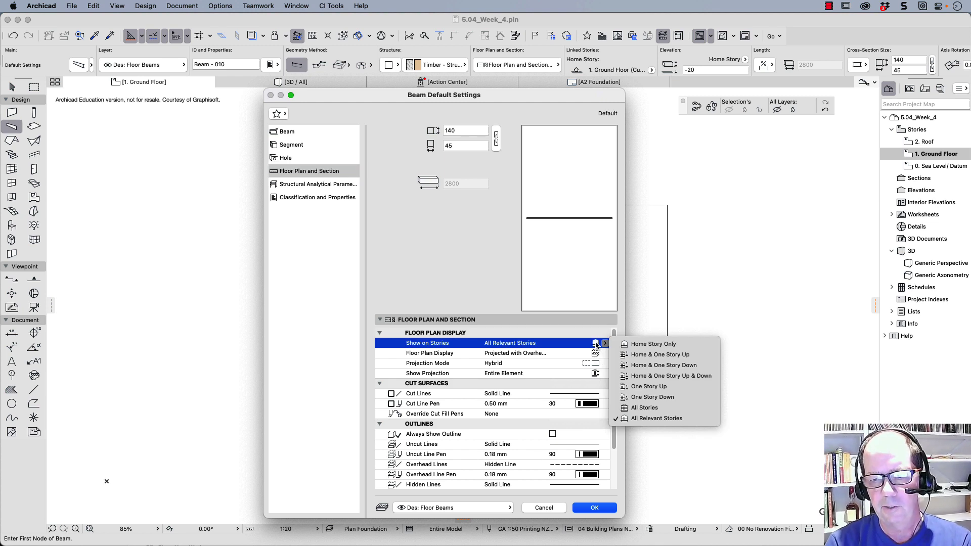
pyautogui.click(642, 347)
pyautogui.click(593, 508)
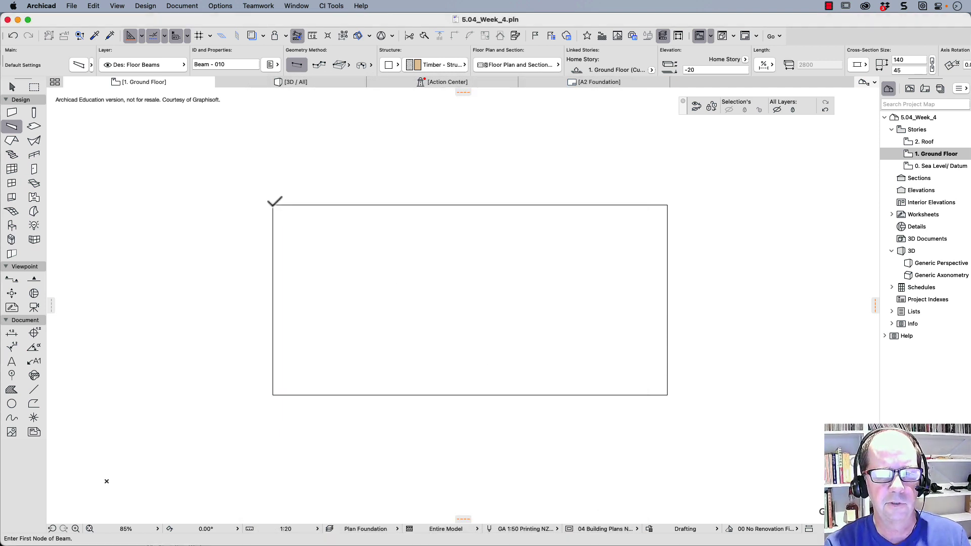
# Draw two beams down the rectangle's left edge, from the top corner to the bottom edge.
pyautogui.click(273, 205)
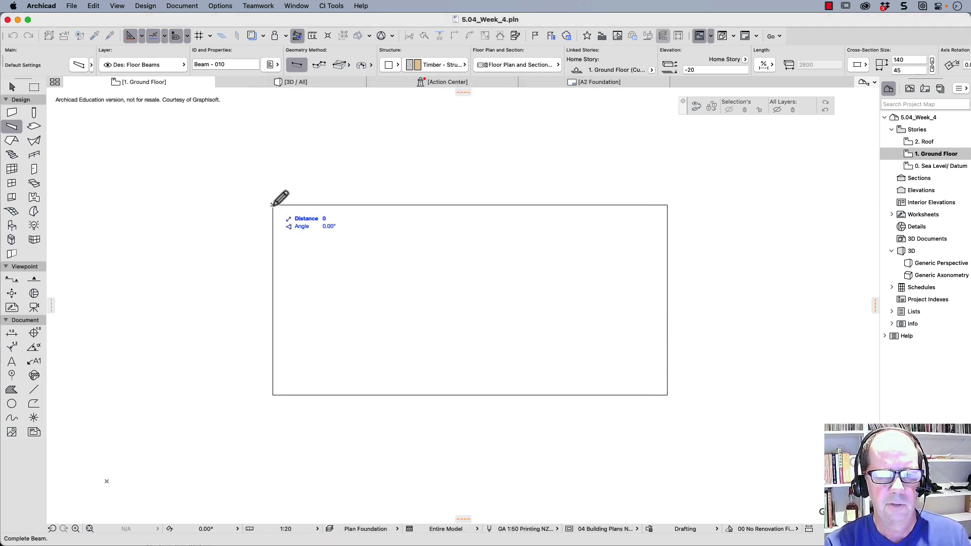
pyautogui.click(274, 395)
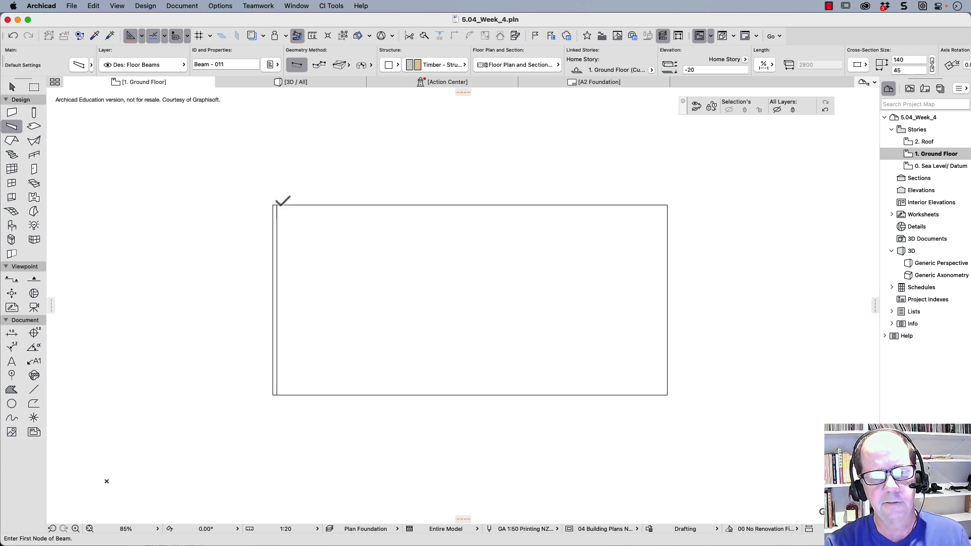
pyautogui.click(277, 205)
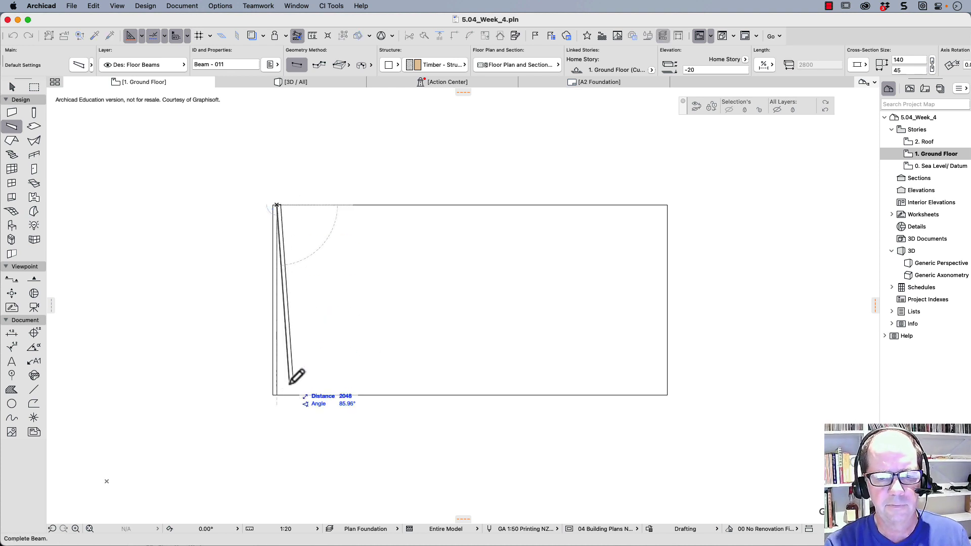
pyautogui.click(278, 396)
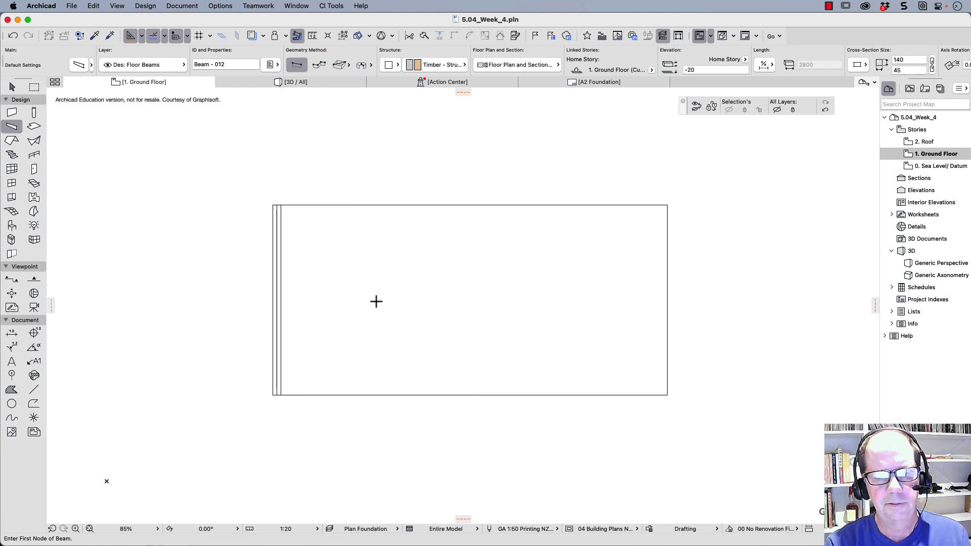
pyautogui.press('x')
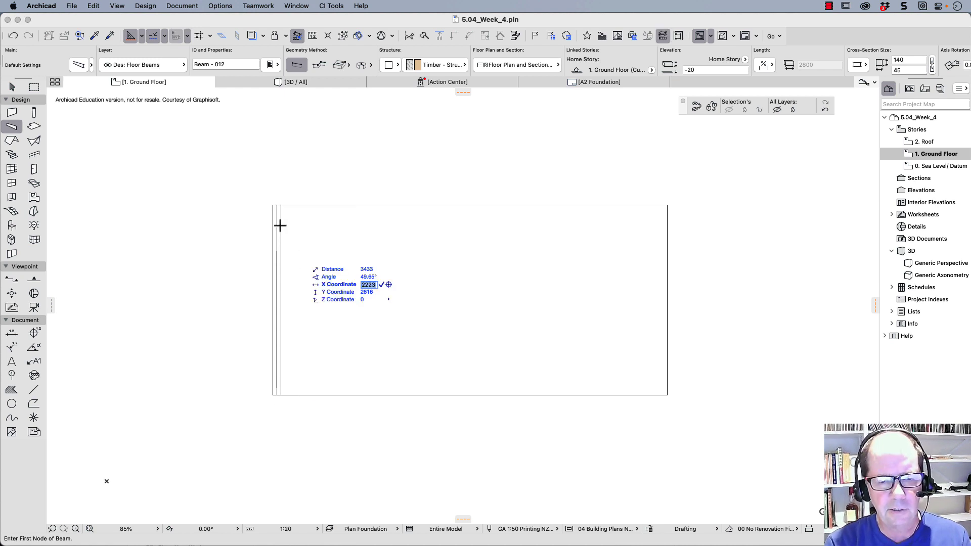
pyautogui.press('Escape')
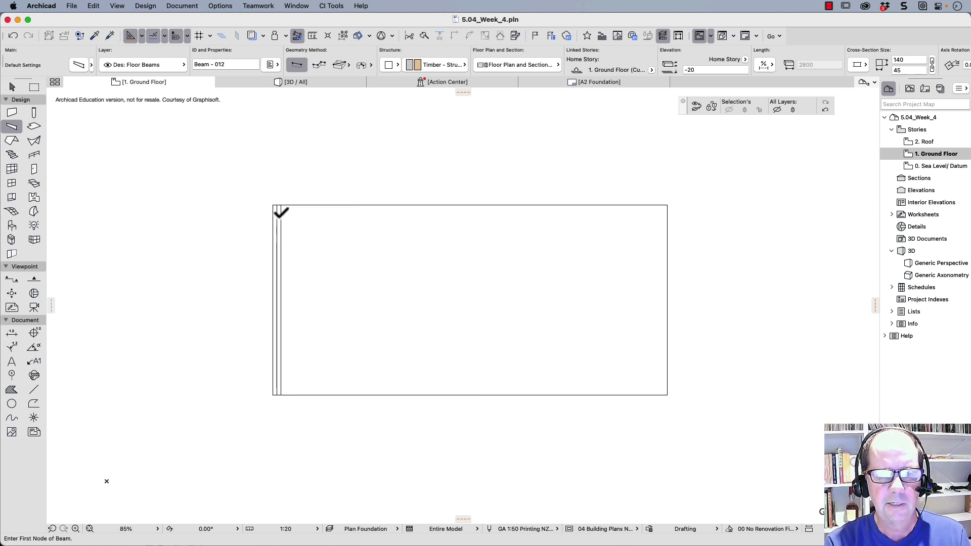
# Select the left-edge beam and set Multiply to Spread with 600 entered.
pyautogui.click(12, 87)
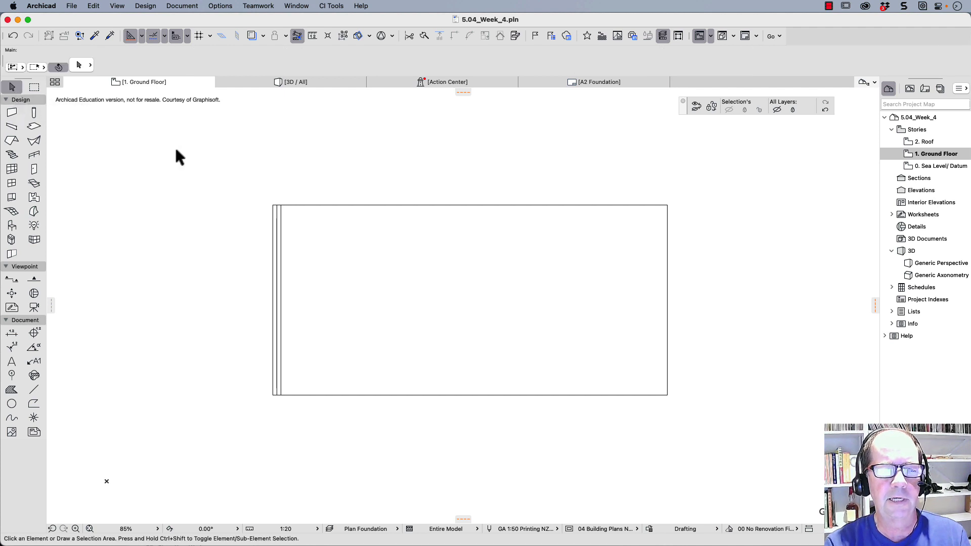
pyautogui.click(279, 218)
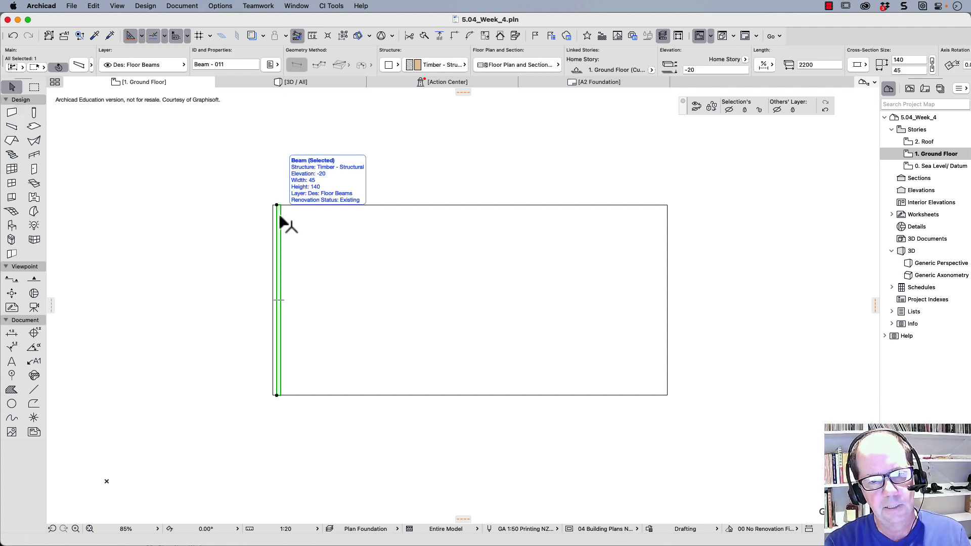
pyautogui.click(280, 214)
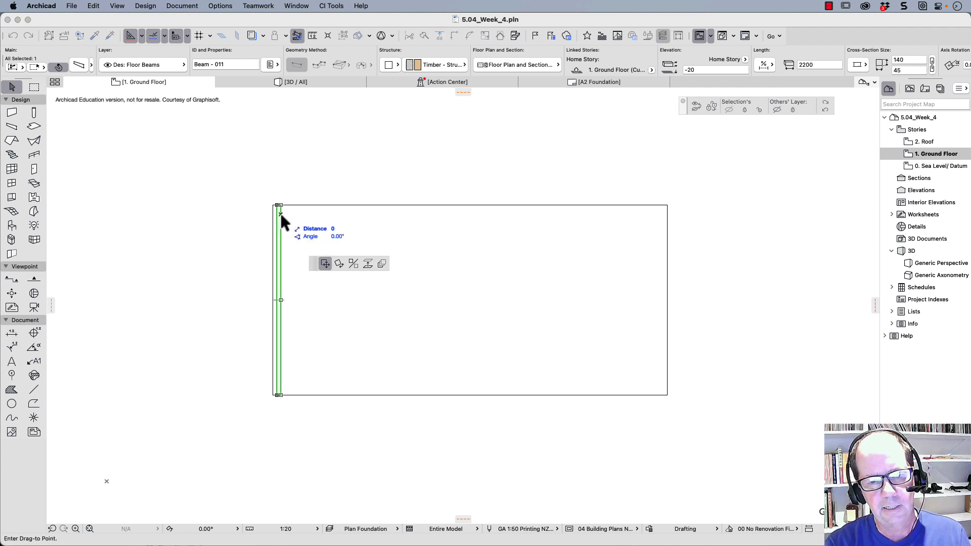
pyautogui.click(382, 263)
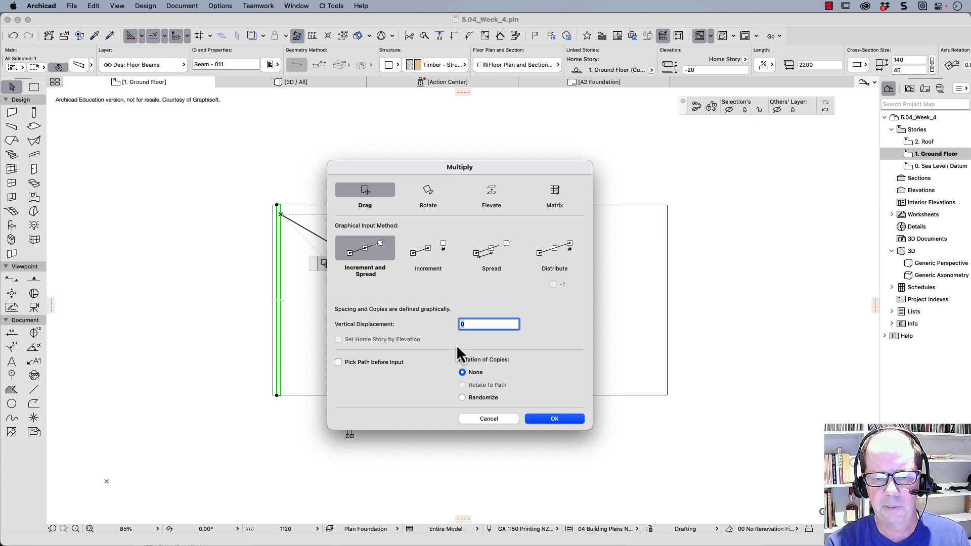
pyautogui.click(506, 253)
pyautogui.write('600')
pyautogui.press('Return')
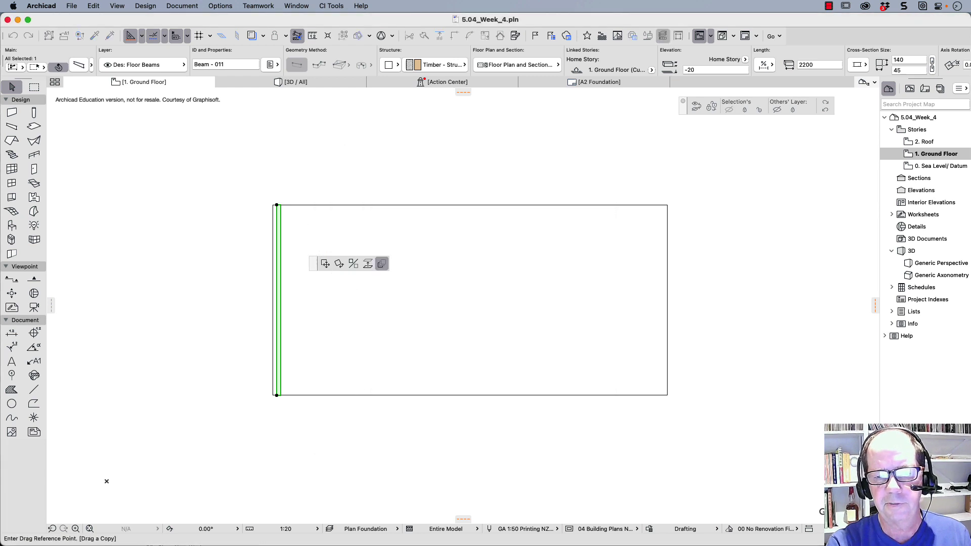
# Spread beam copies from the left beam's top end across to the top-right corner.
pyautogui.click(283, 206)
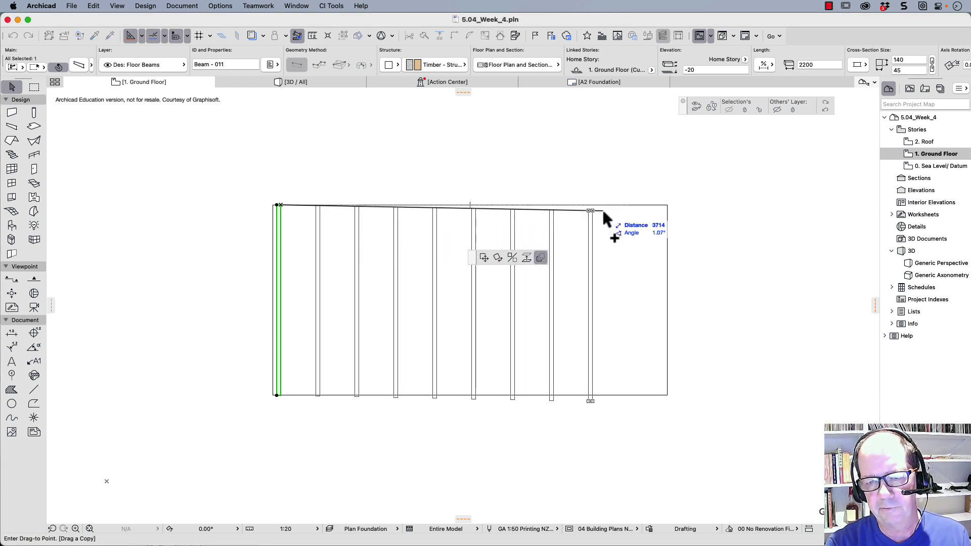
pyautogui.click(665, 207)
pyautogui.press('Escape')
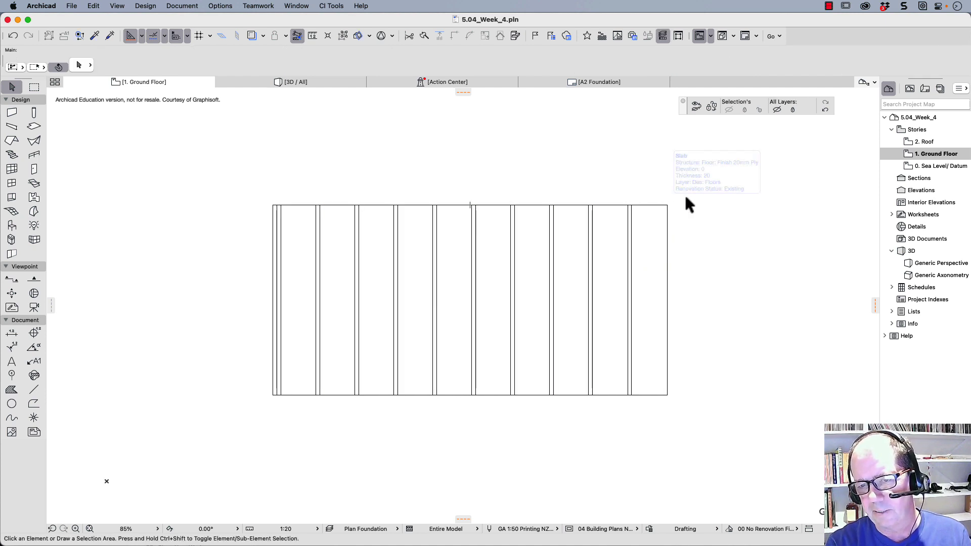
pyautogui.scroll(2, 677, 198)
pyautogui.scroll(2, 683, 213)
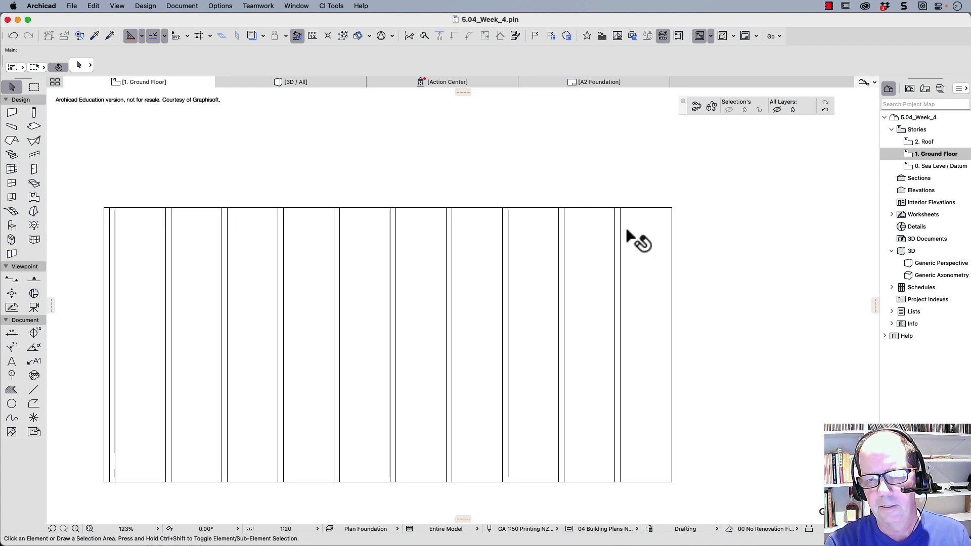
# Move the rightmost beam to the top-right corner, then 45 left to sit inside the edge.
pyautogui.click(623, 216)
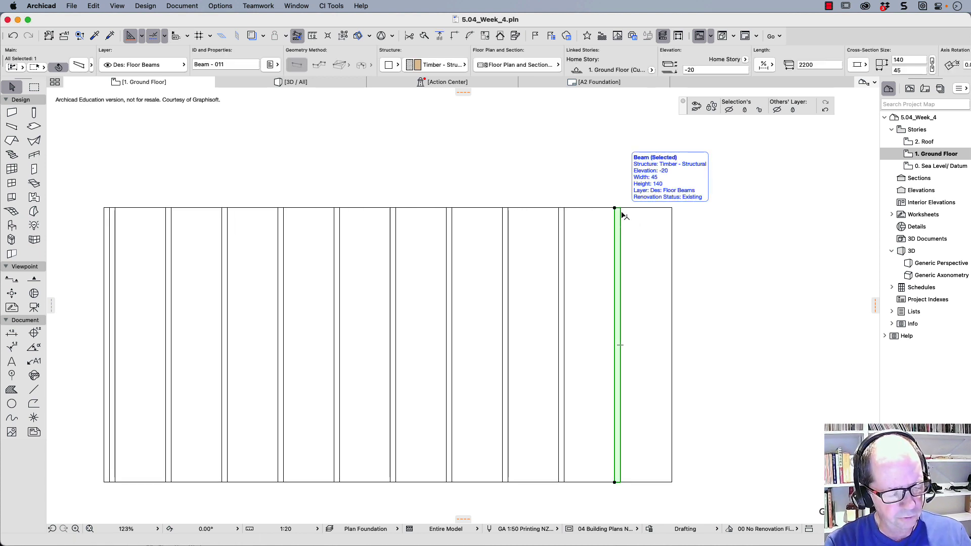
pyautogui.press('super+d')
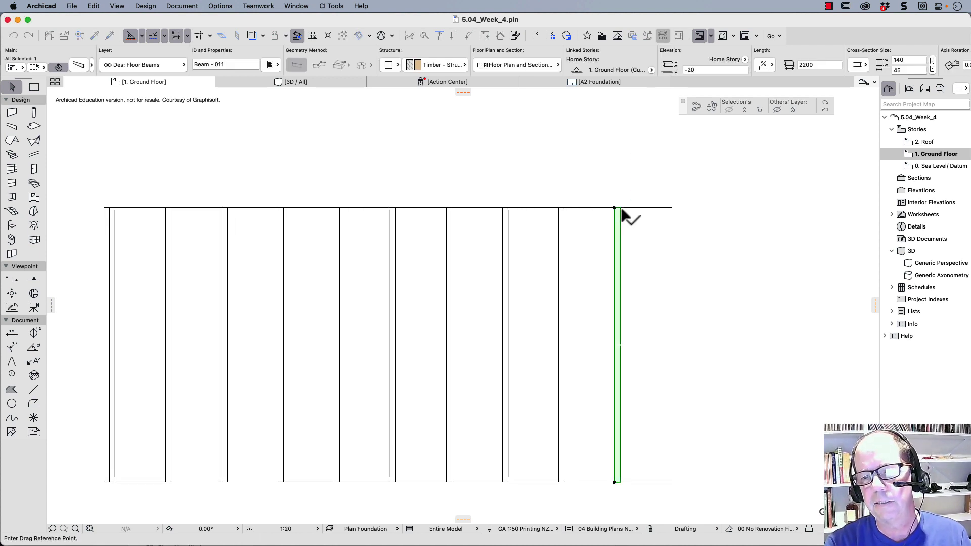
pyautogui.click(620, 208)
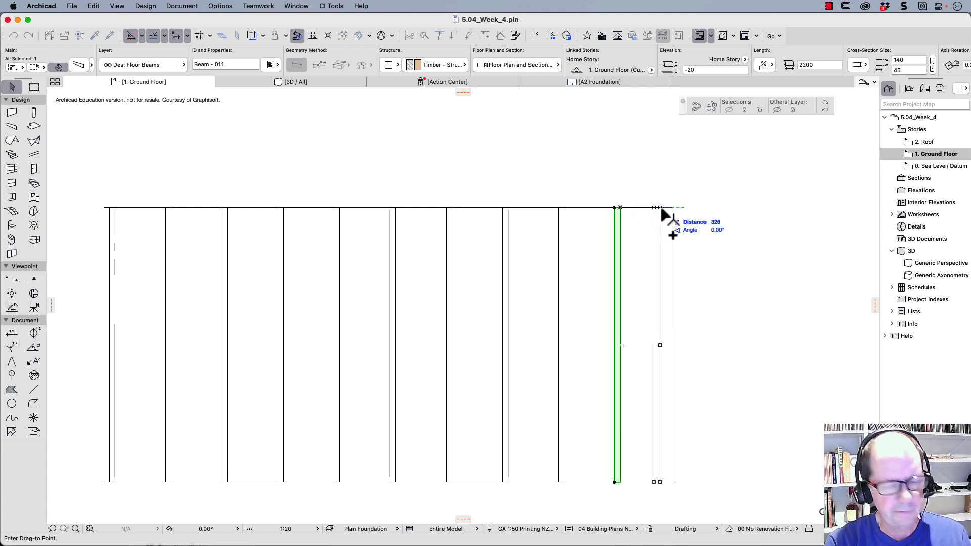
pyautogui.click(672, 208)
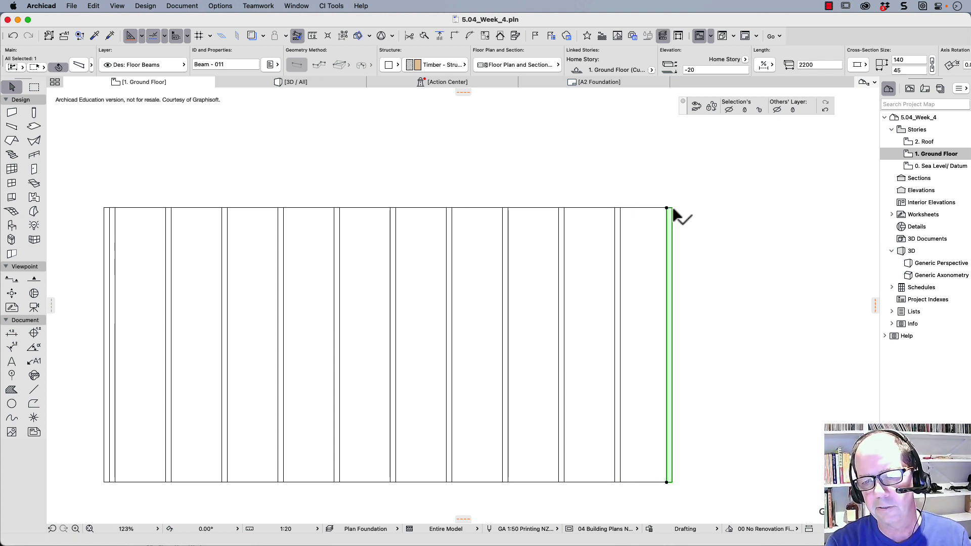
pyautogui.press('super+d')
pyautogui.click(672, 208)
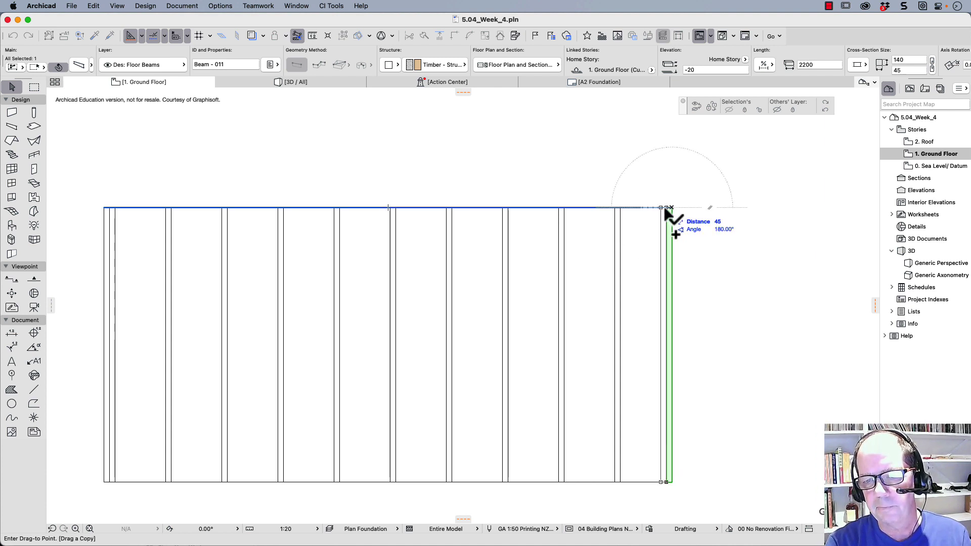
pyautogui.click(662, 208)
pyautogui.scroll(-5, 651, 373)
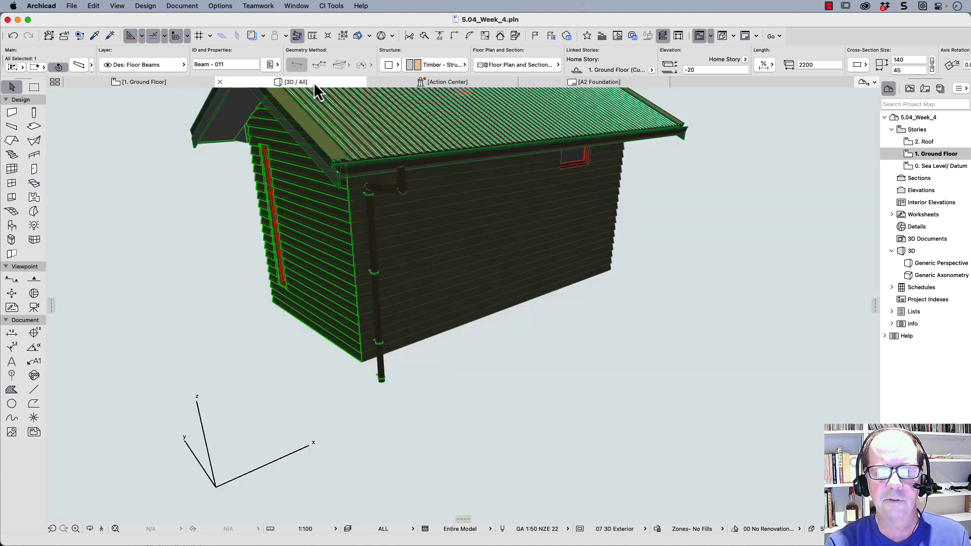
# Orbit the 3D view to see the joists beneath the shed, then pick 1. Ground Floor.
pyautogui.click(409, 387)
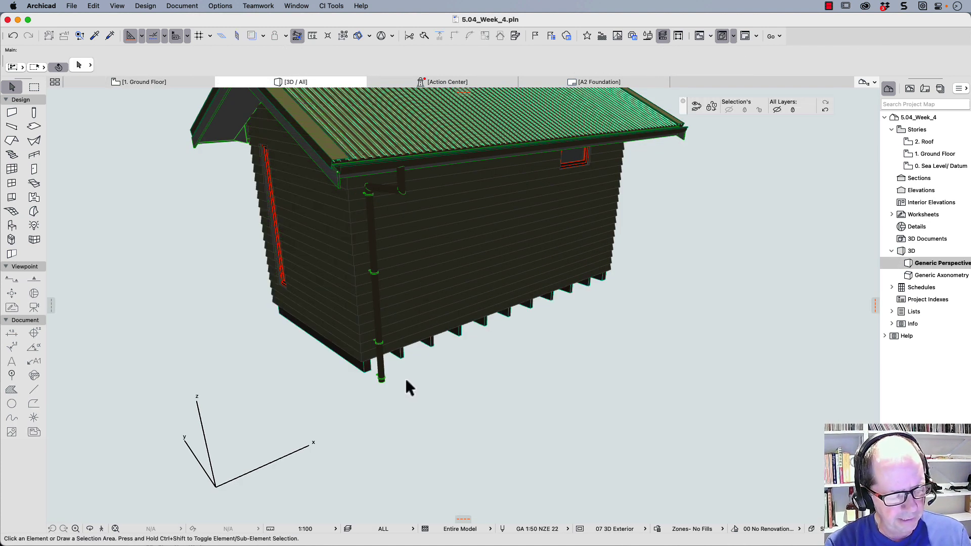
pyautogui.keyDown('shift'); pyautogui.moveTo(405, 378); pyautogui.dragTo(374, 371, button='middle'); pyautogui.keyUp('shift')
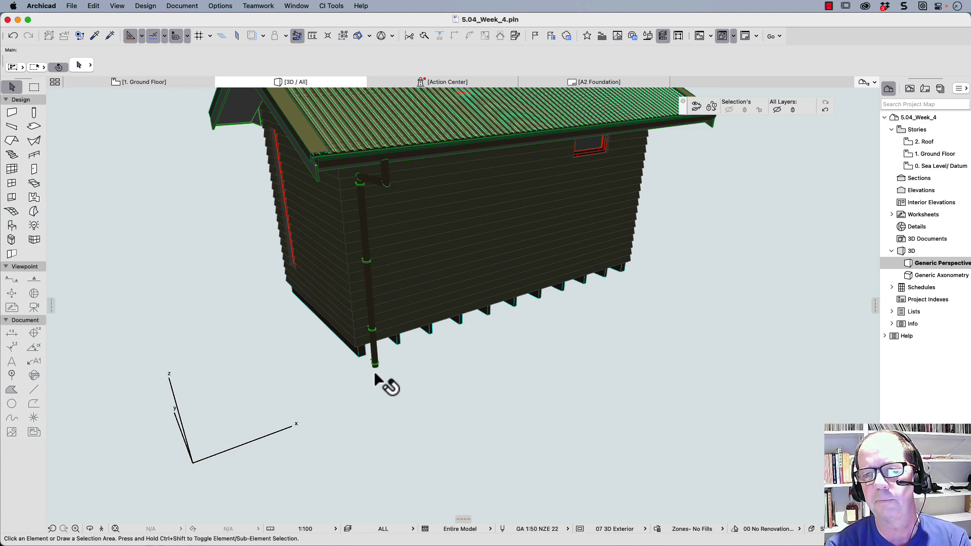
pyautogui.click(927, 153)
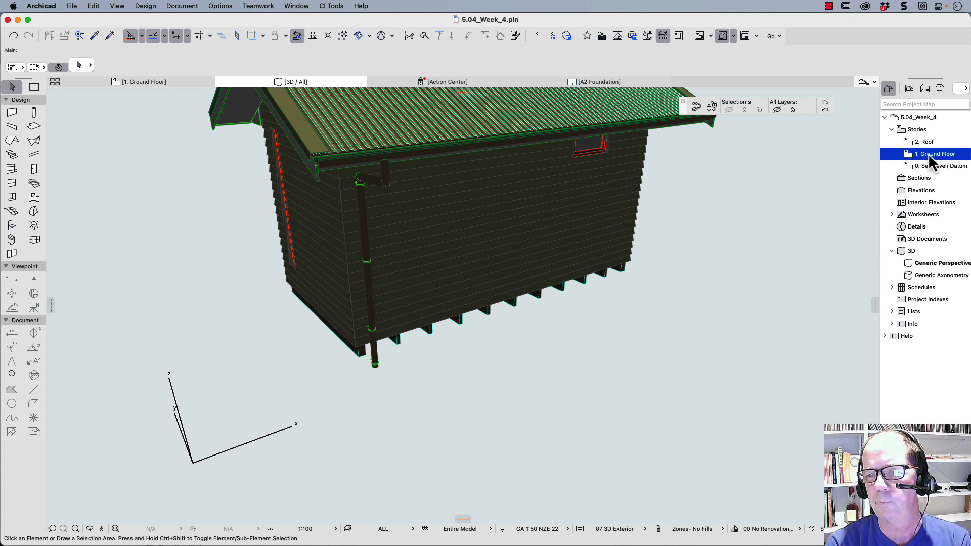
pyautogui.click(928, 141)
pyautogui.click(930, 154)
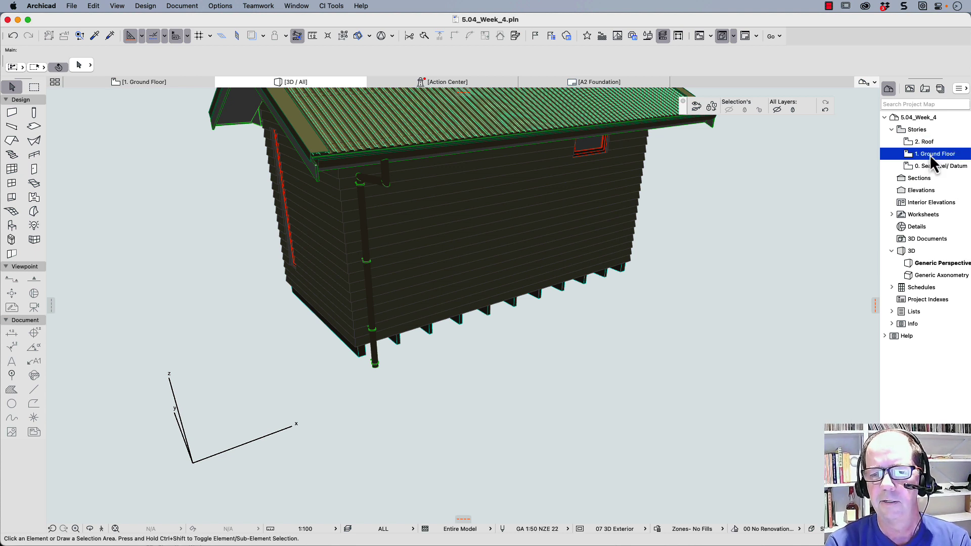
pyautogui.click(514, 302)
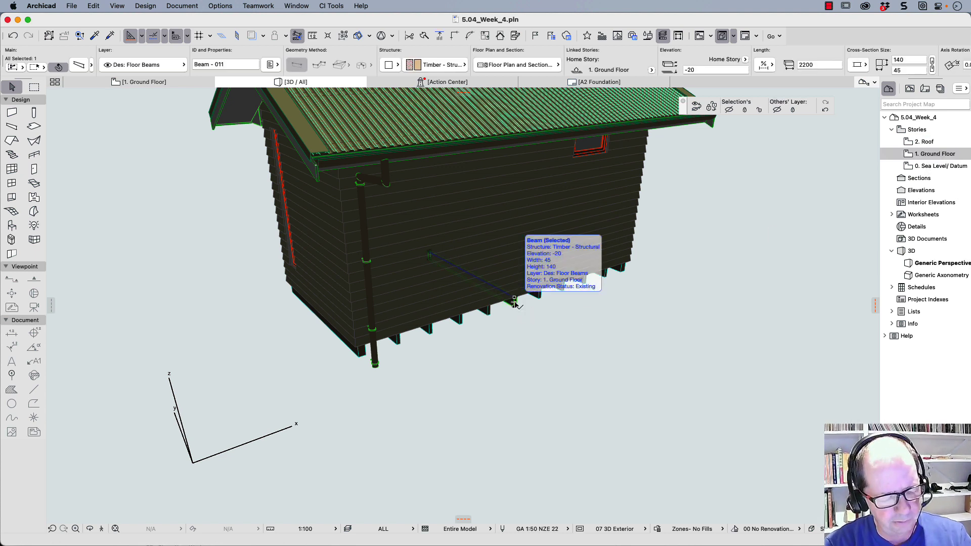
pyautogui.doubleClick(514, 302)
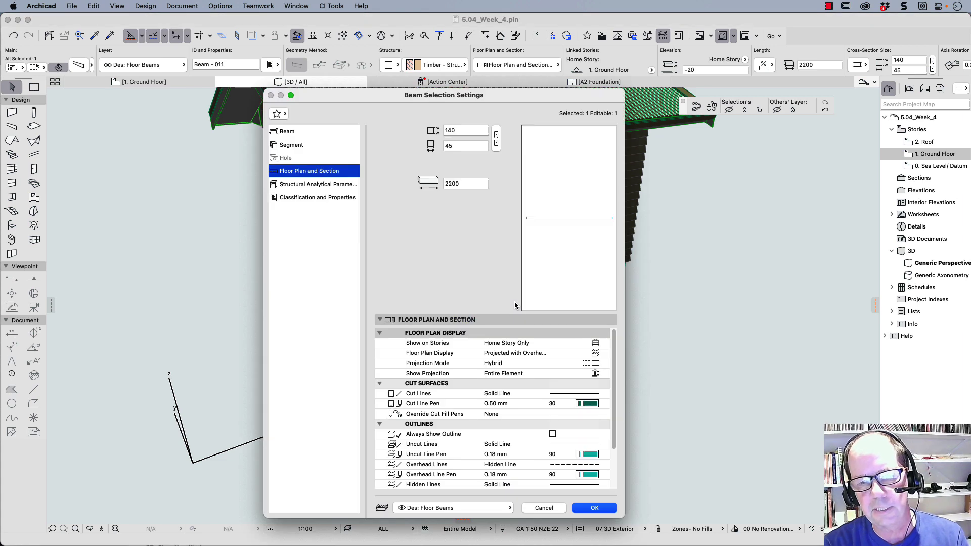
pyautogui.click(597, 344)
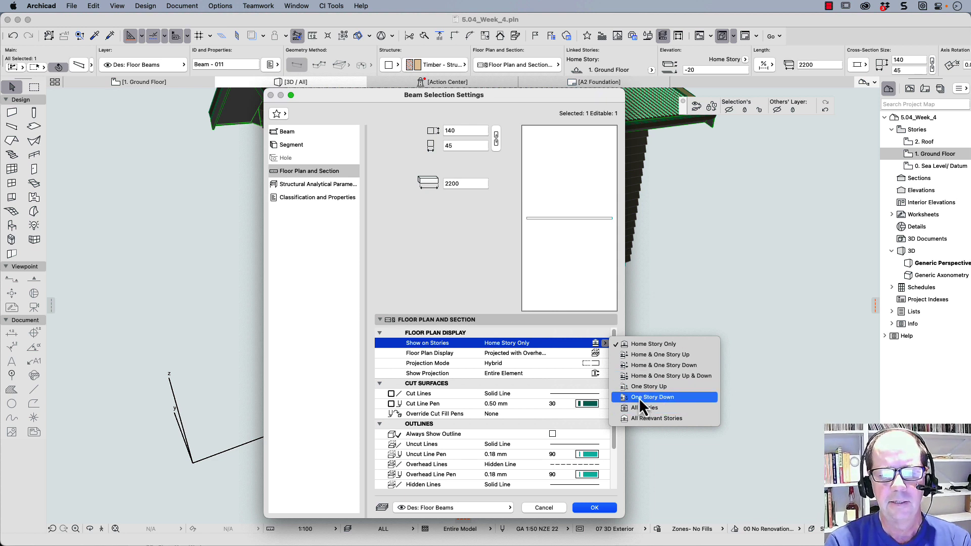
pyautogui.click(577, 339)
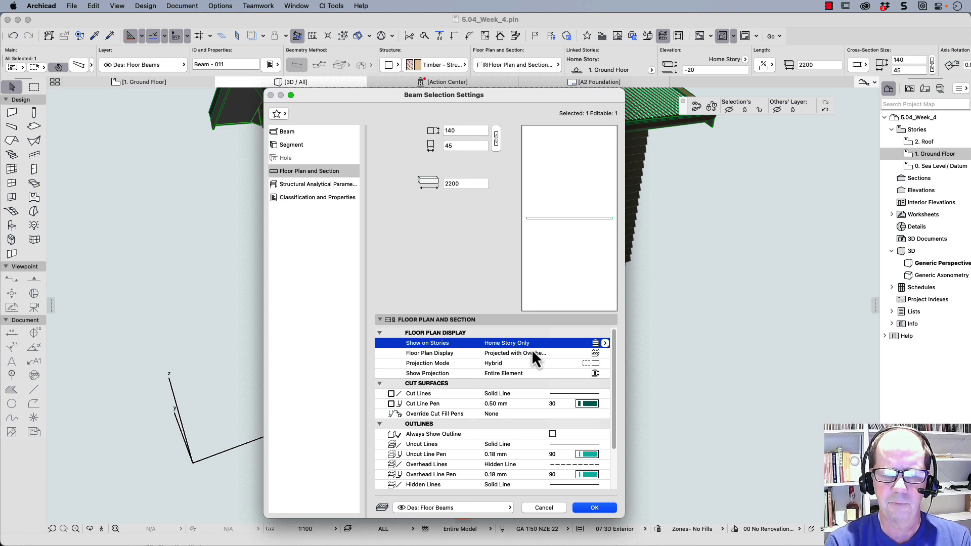
pyautogui.click(594, 508)
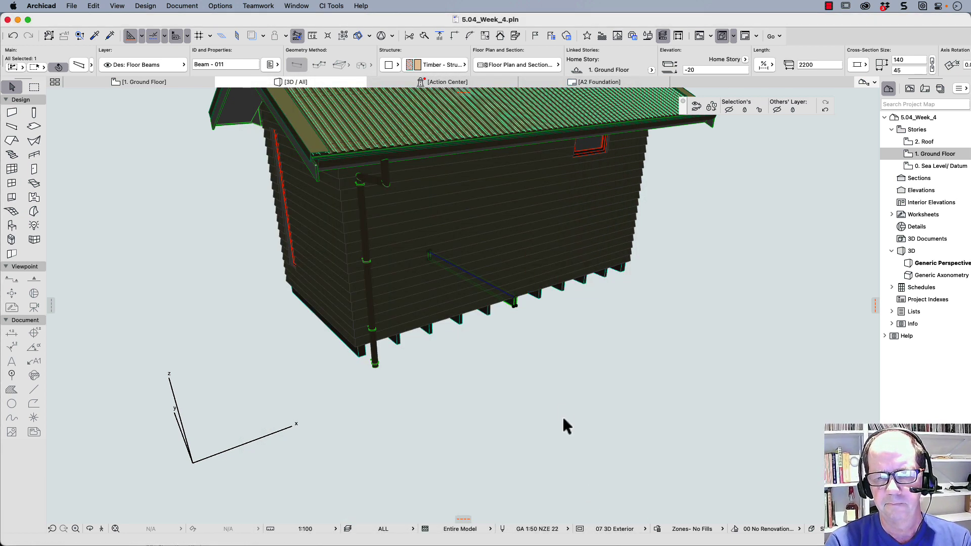